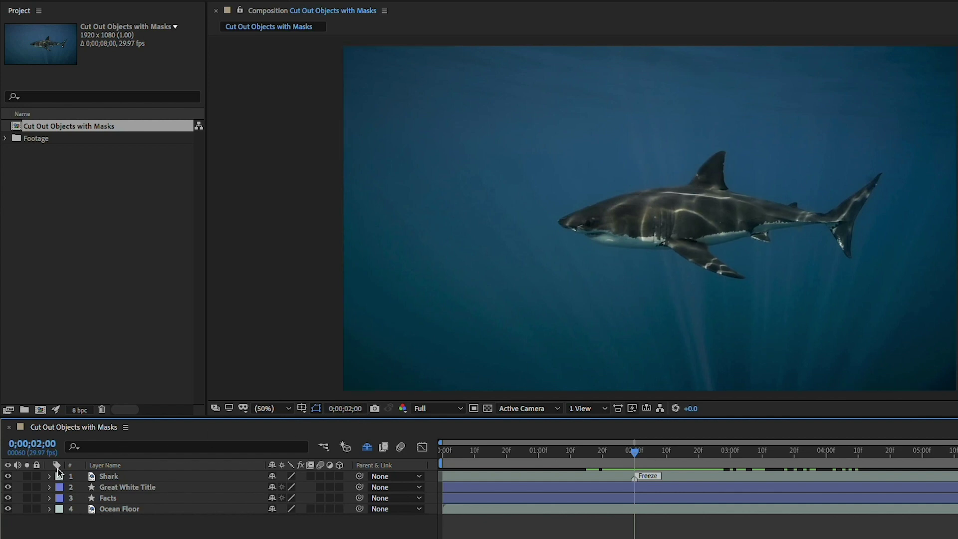
Hide the Shark layer to inspect the layers beneath it, and show it again
left_click(8, 476)
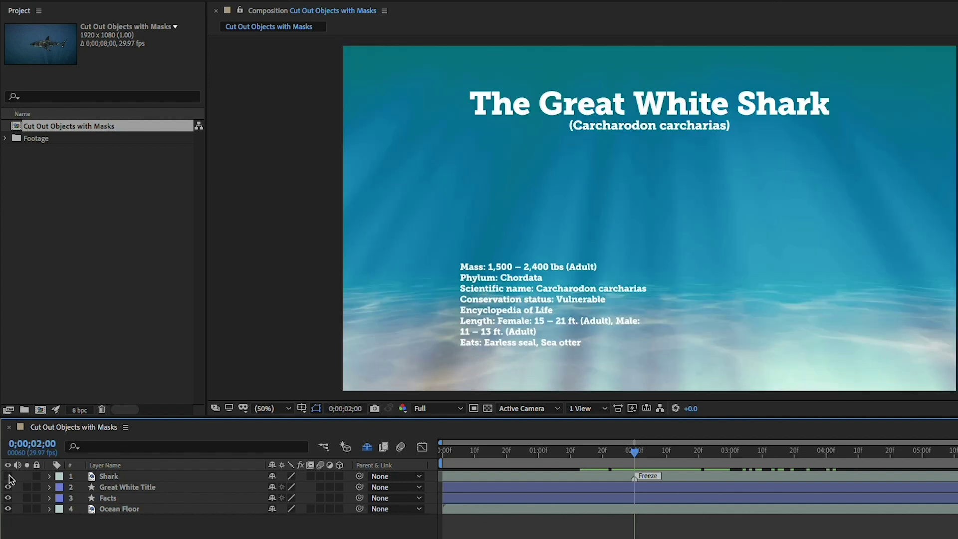
left_click(8, 476)
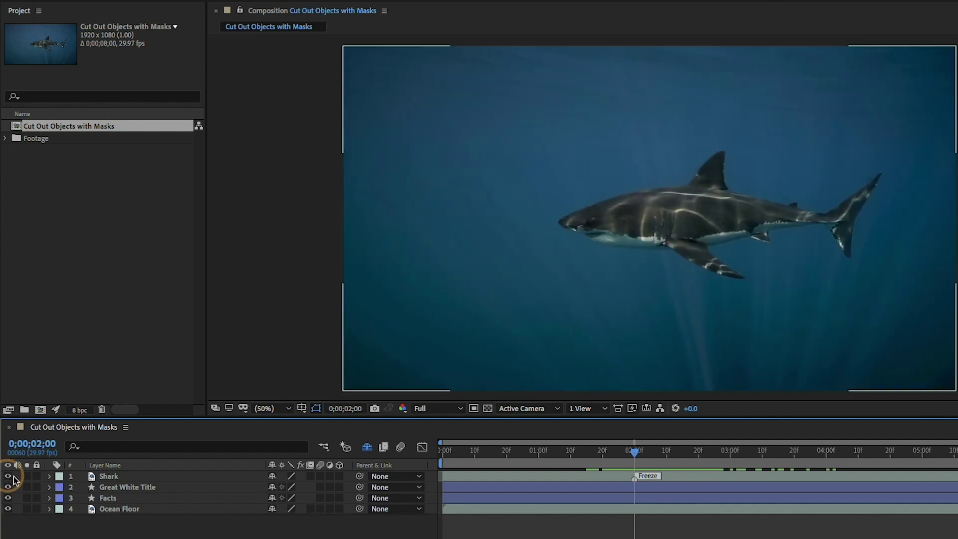
Preview the Shark layer's motion and freeze it on the frame at the Freeze marker, 0;00;02;00
left_click(118, 477)
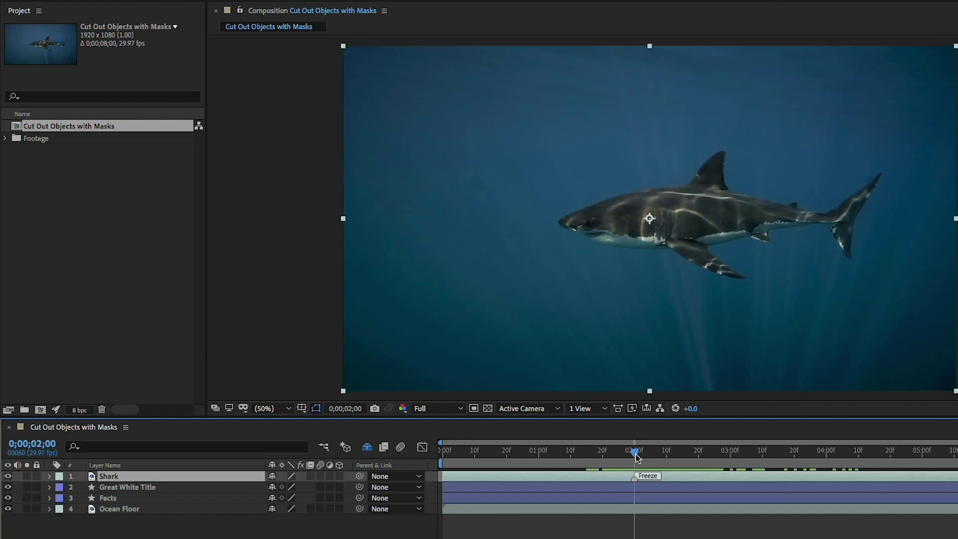
key("space")
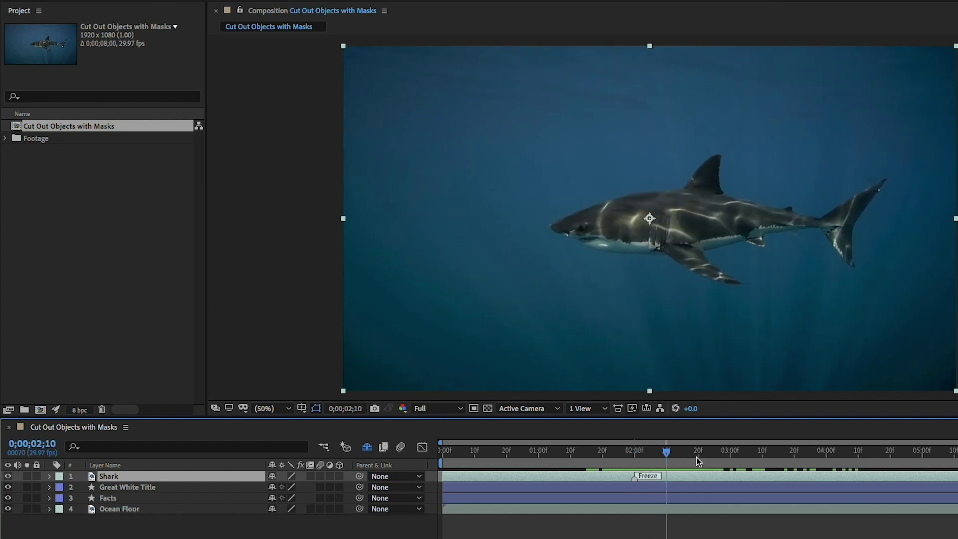
left_click_drag(770, 459, 724, 457)
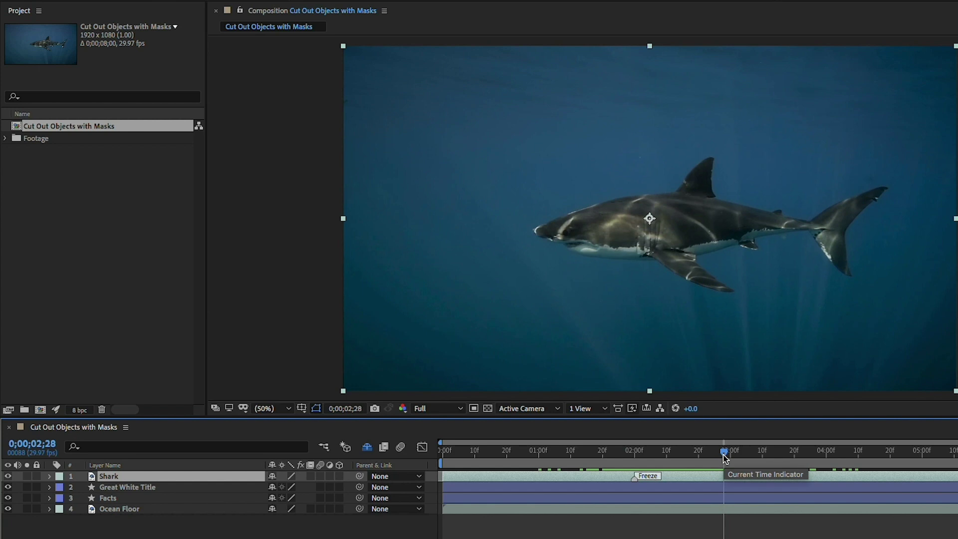
left_click_drag(725, 458, 634, 463)
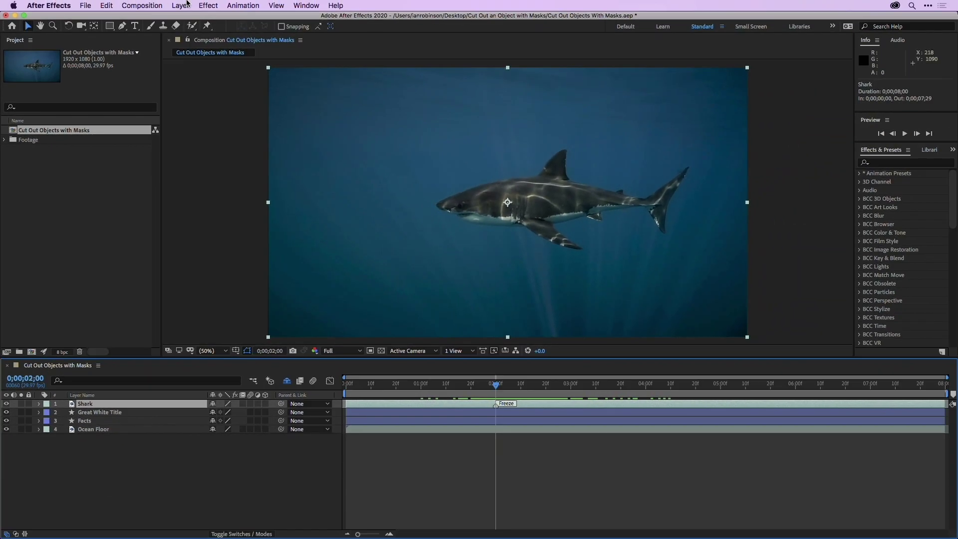
left_click(187, 4)
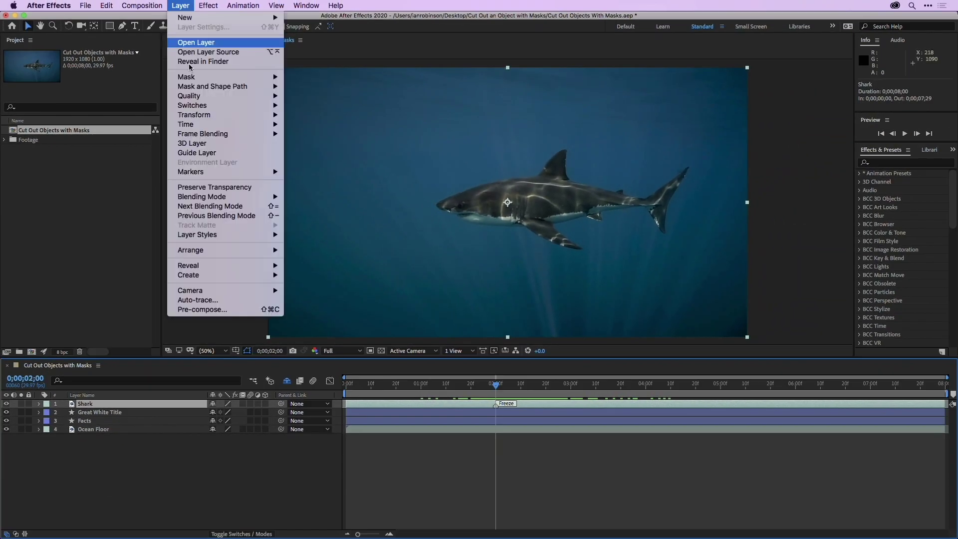
mouse_move(202, 124)
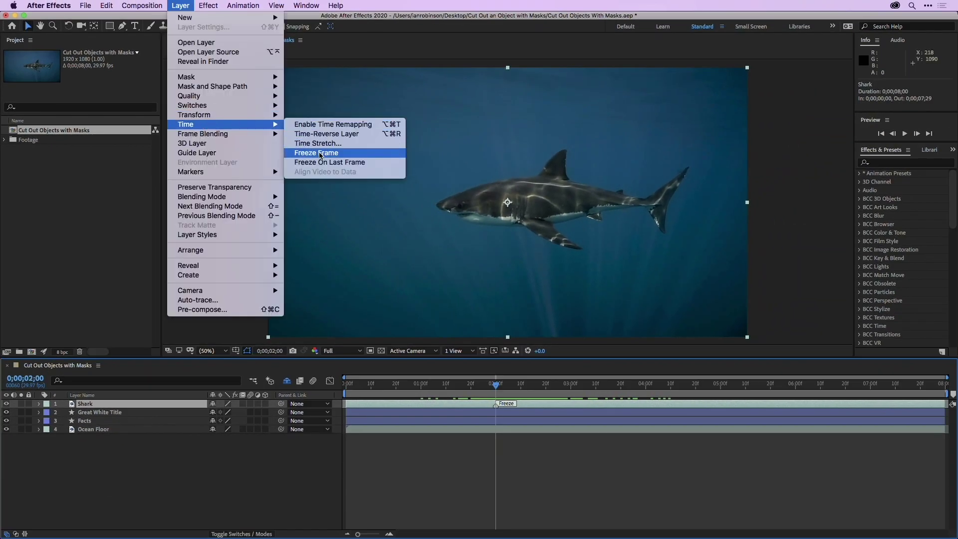
left_click(319, 155)
mouse_move(497, 390)
left_mouse_down()
mouse_move(583, 386)
mouse_move(425, 385)
mouse_move(540, 386)
mouse_move(492, 385)
mouse_move(496, 393)
left_mouse_up()
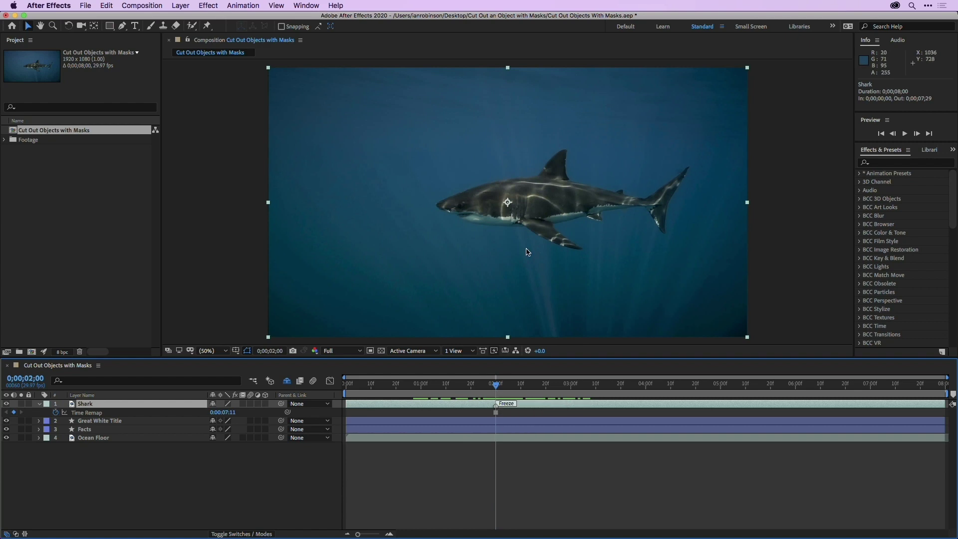
Start a Pen tool mask on the Shark layer at the front base of the pectoral fin and curve it along the jaw to the nose
key("/")
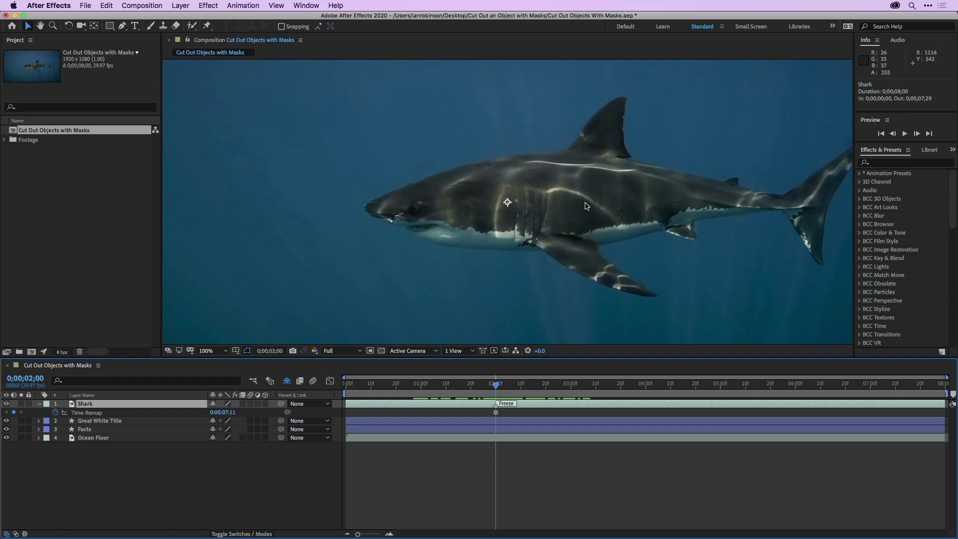
key("space")
left_click_drag(603, 204, 514, 215)
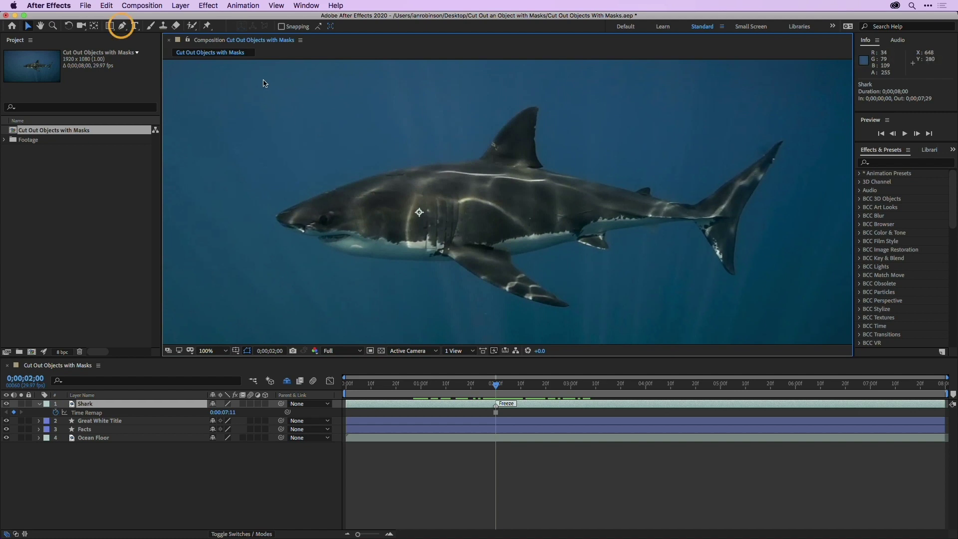
left_click_drag(120, 28, 158, 28)
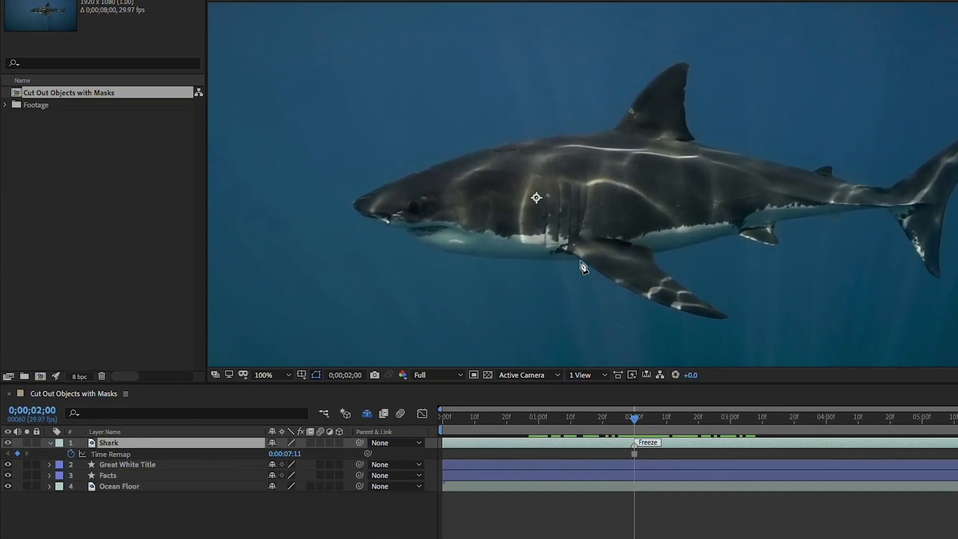
left_click(457, 264)
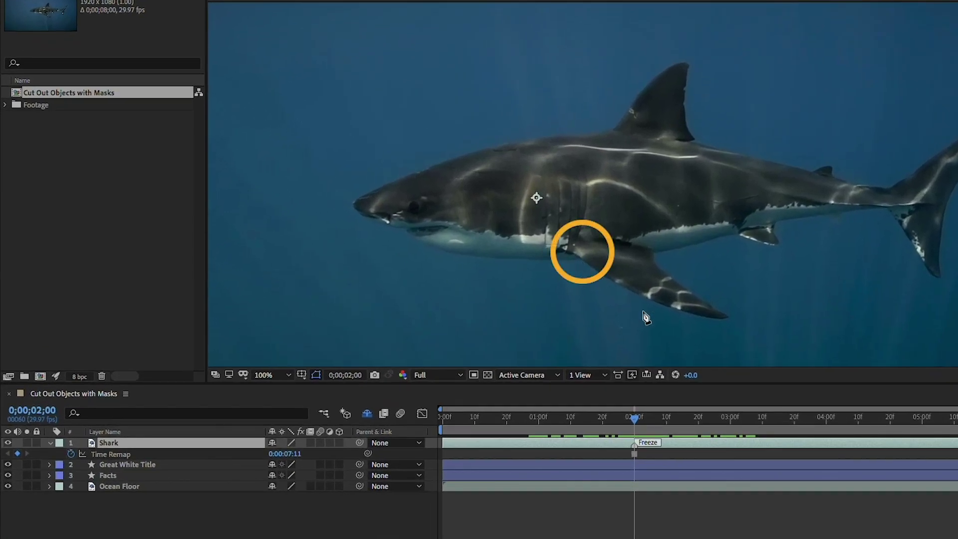
left_click(582, 261)
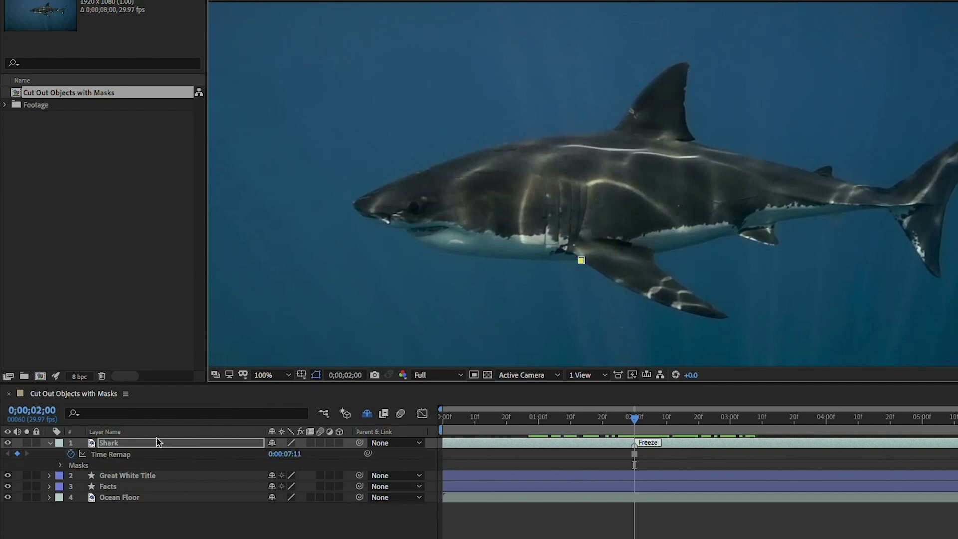
left_click(60, 465)
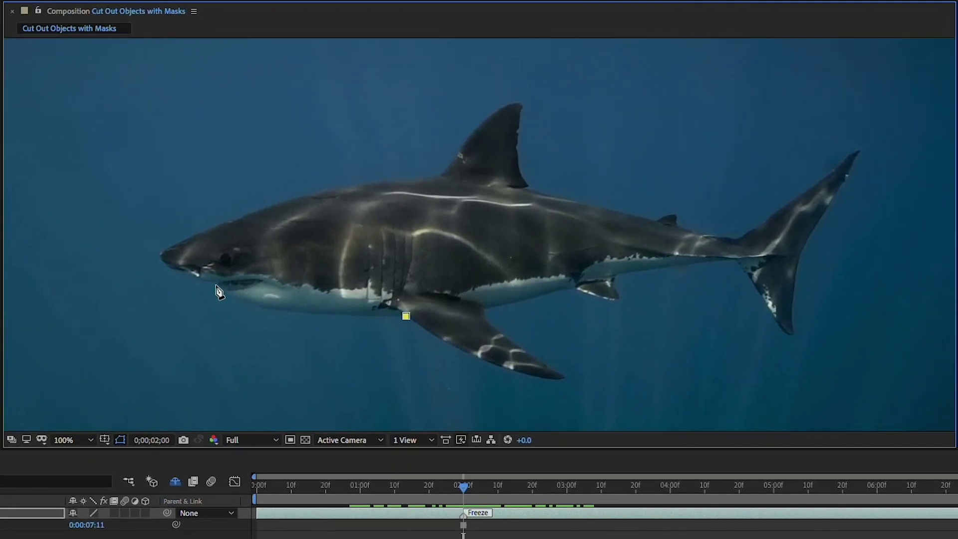
left_click_drag(216, 285, 186, 252)
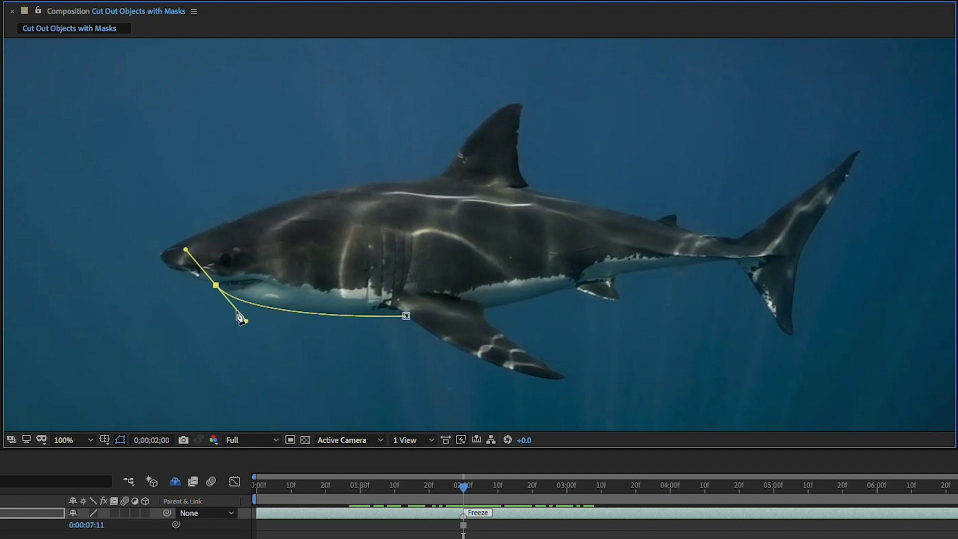
left_click_drag(162, 257, 147, 227)
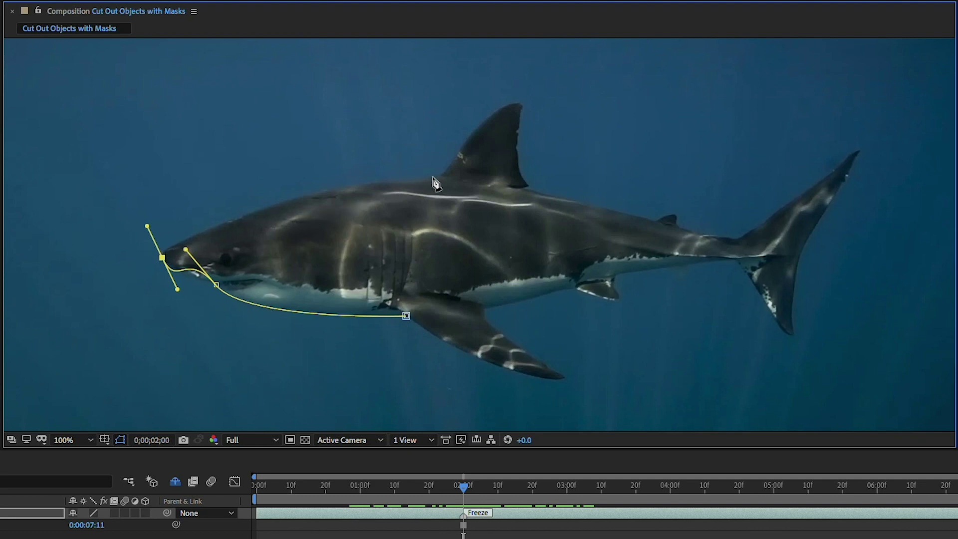
Continue the mask path with curved points over the shark's back, dorsal fin and small rear fin to the base of the tail
left_click_drag(437, 176, 490, 170)
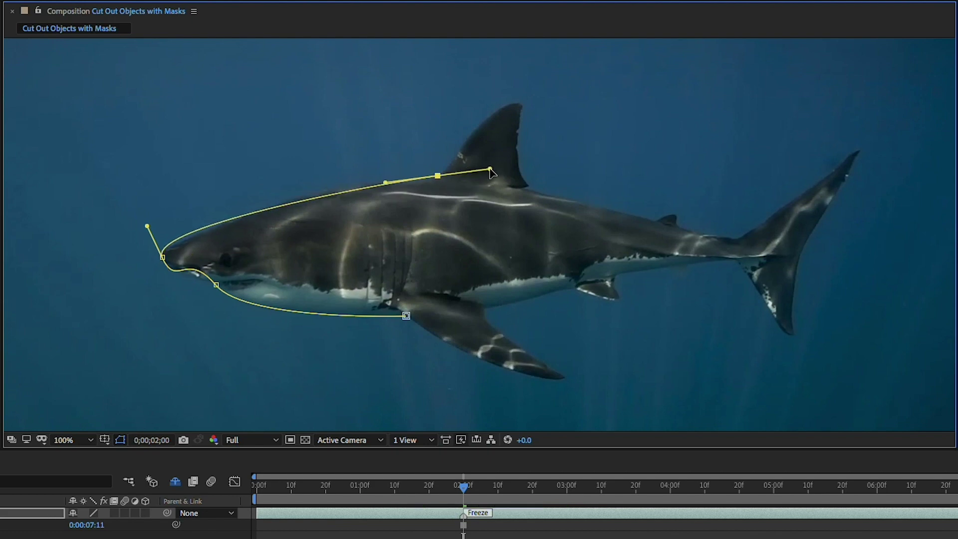
left_click_drag(515, 103, 562, 108)
left_click_drag(531, 186, 569, 208)
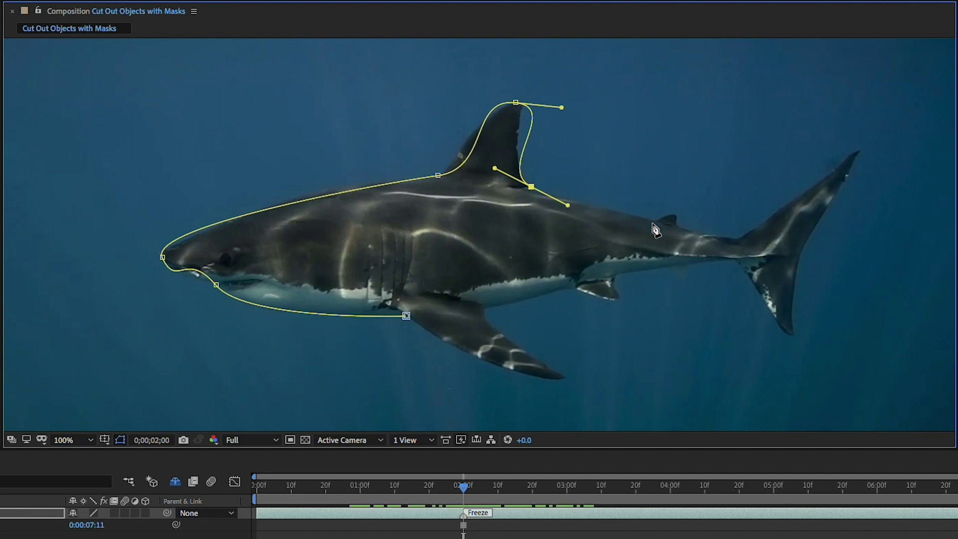
mouse_move(656, 221)
left_mouse_down()
mouse_move(679, 216)
mouse_move(682, 228)
left_mouse_up()
left_click_drag(738, 239, 750, 235)
Trace the mask around the tail fin from its upper tip through the rear notch and lower tip to the tail's underside
left_click_drag(856, 150, 867, 150)
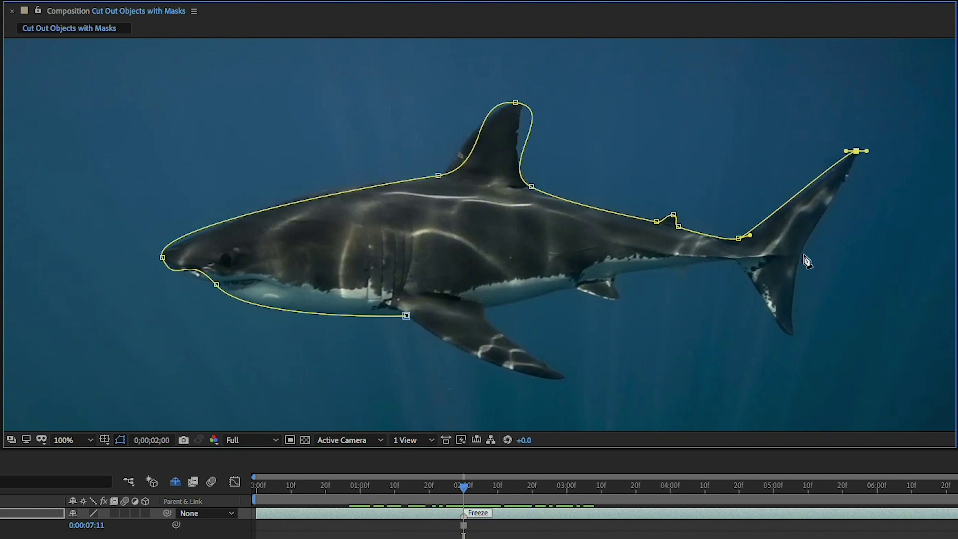
left_click_drag(803, 253, 801, 273)
left_click_drag(794, 339, 800, 350)
left_click(736, 263)
left_click(736, 263, "alt")
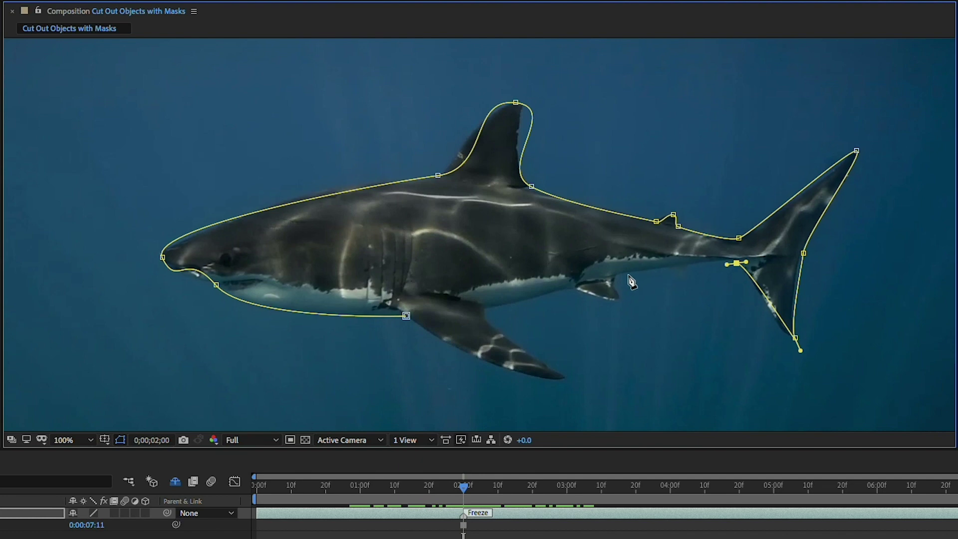
Trace the mask along the belly, small lower fin and pectoral fin, and close the path at its starting point
left_click_drag(615, 277, 563, 291)
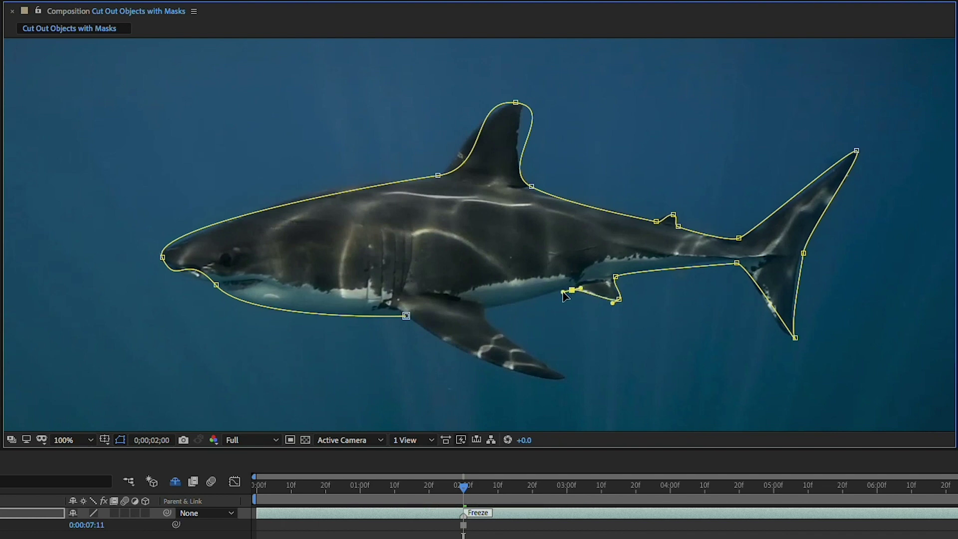
left_click_drag(484, 309, 486, 320)
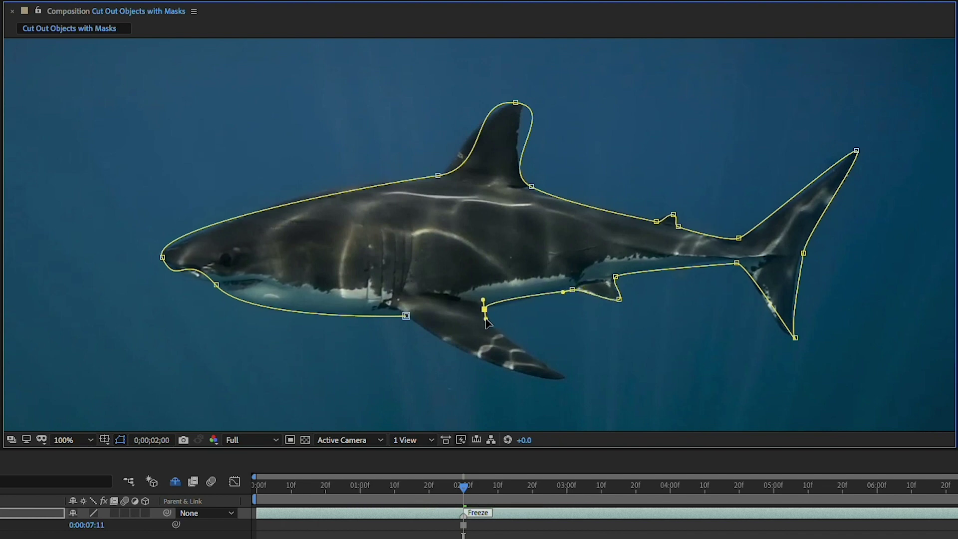
left_click_drag(565, 380, 554, 387)
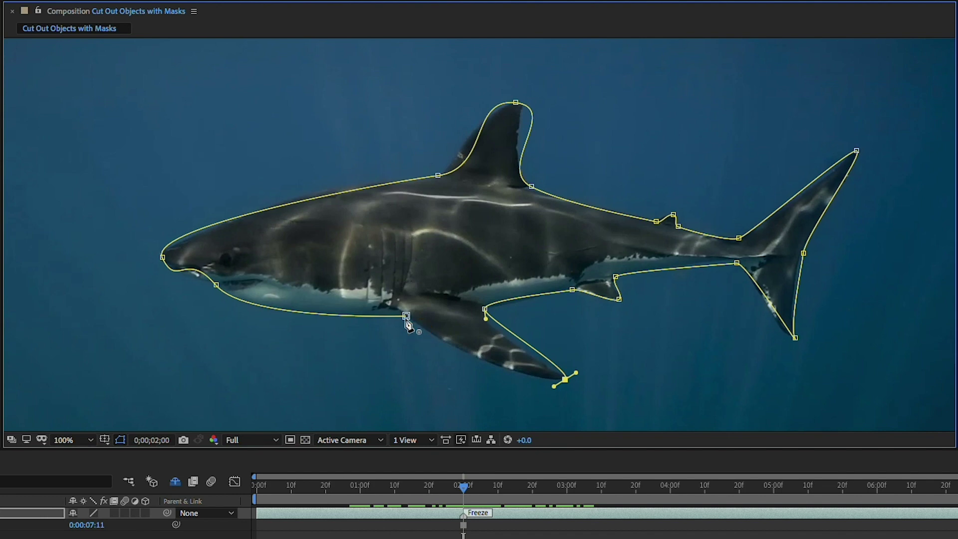
left_click(406, 317)
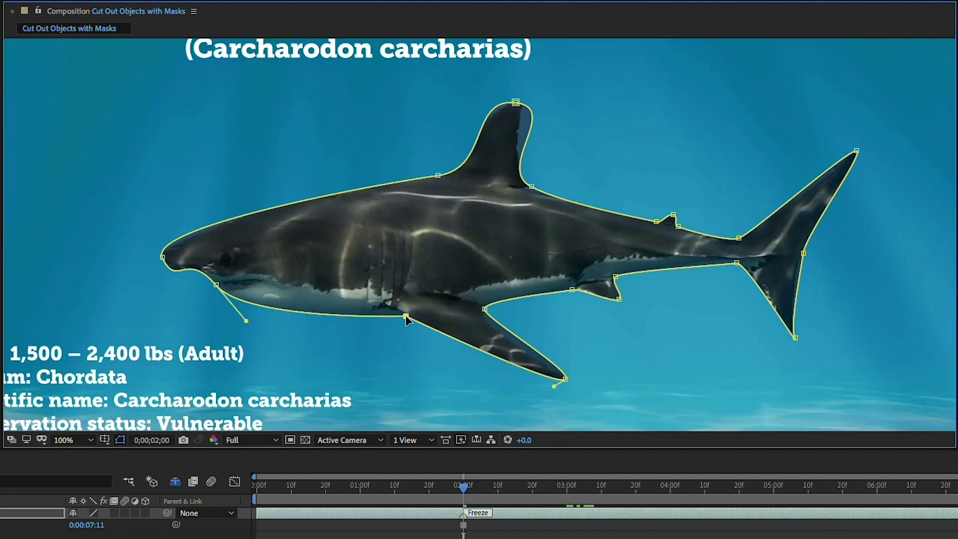
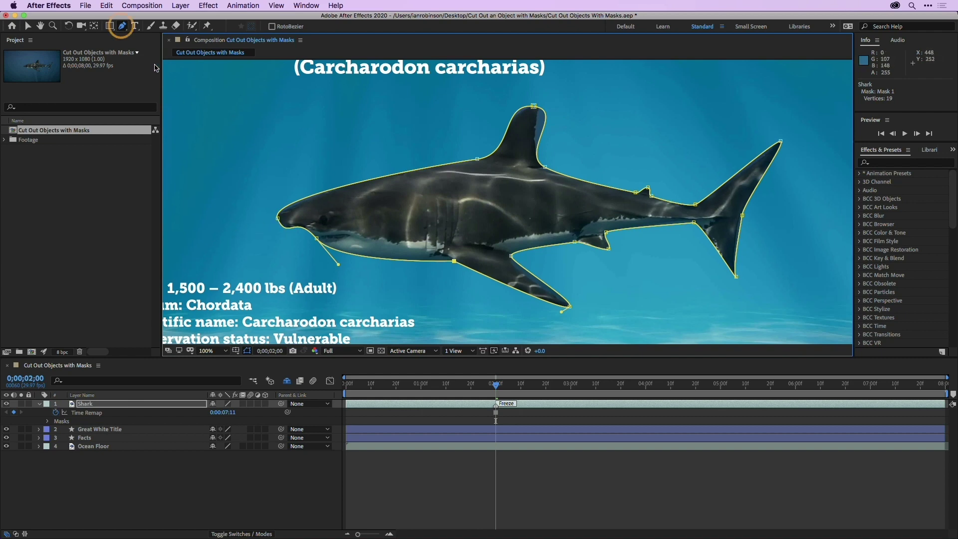
Reposition the mask point at the nose and reshape the nearby handles so the path hugs the snout and jaw
left_click(278, 219, "alt")
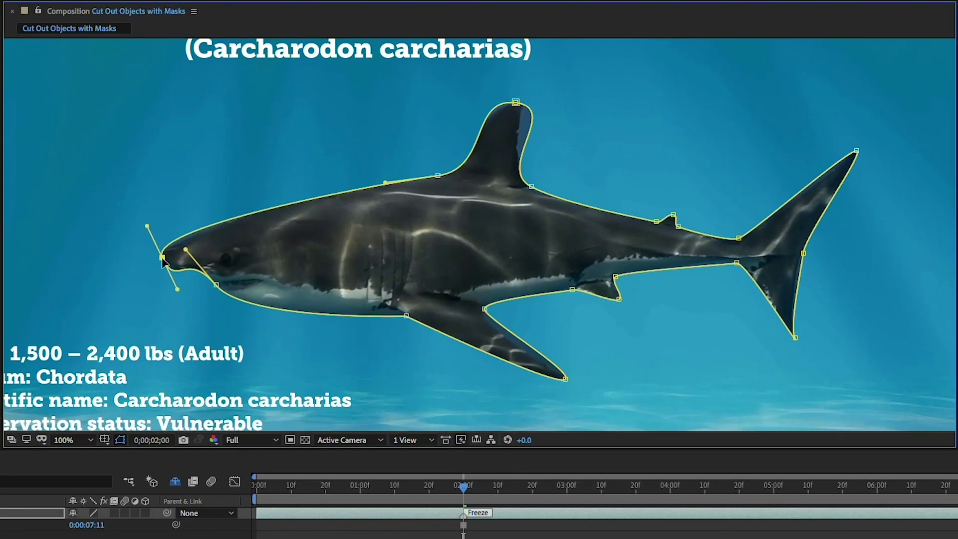
mouse_move(163, 261)
left_mouse_down()
mouse_move(135, 263)
mouse_move(157, 259)
left_mouse_up()
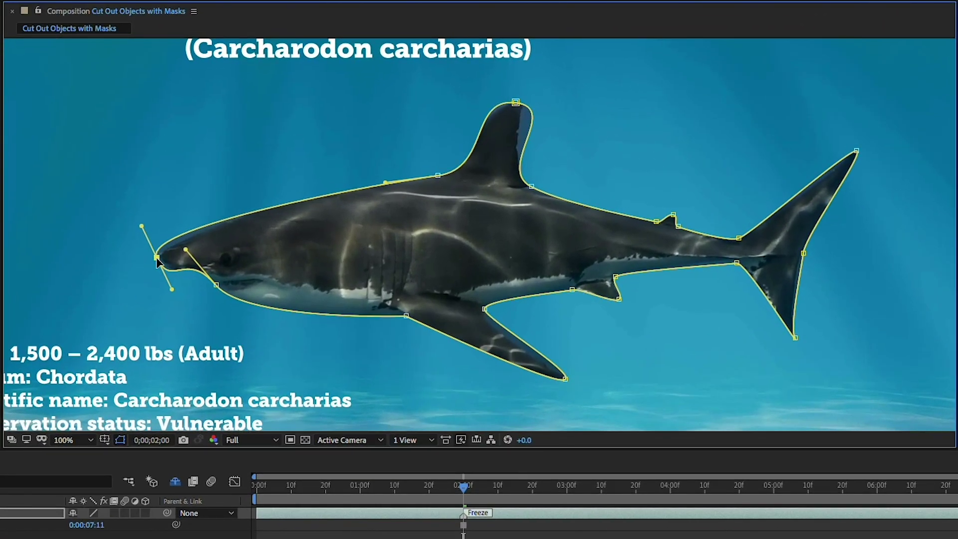
mouse_move(145, 223)
left_mouse_down()
mouse_move(156, 252)
mouse_move(137, 220)
mouse_move(149, 221)
mouse_move(138, 218)
left_mouse_up()
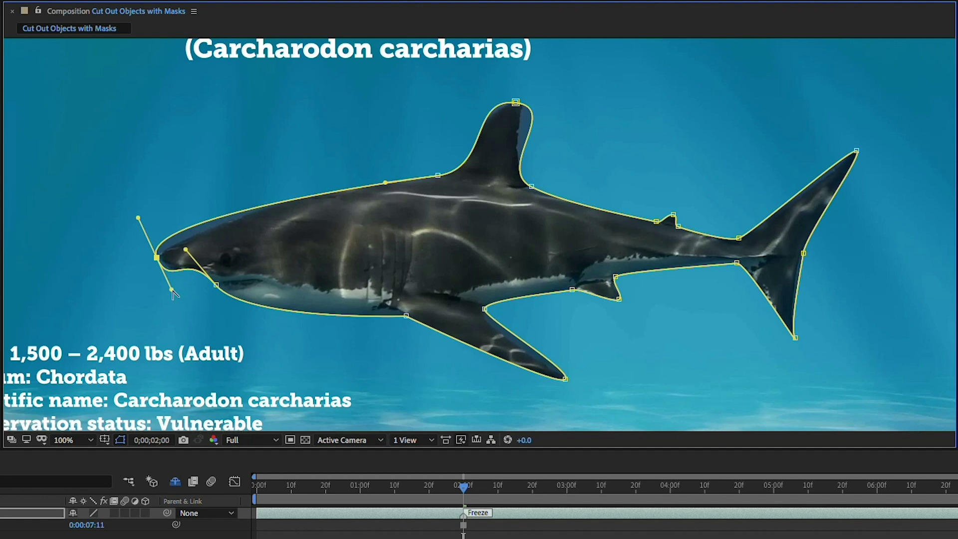
mouse_move(173, 288)
left_mouse_down()
mouse_move(177, 279)
mouse_move(186, 290)
mouse_move(178, 303)
mouse_move(146, 302)
mouse_move(164, 301)
left_mouse_up()
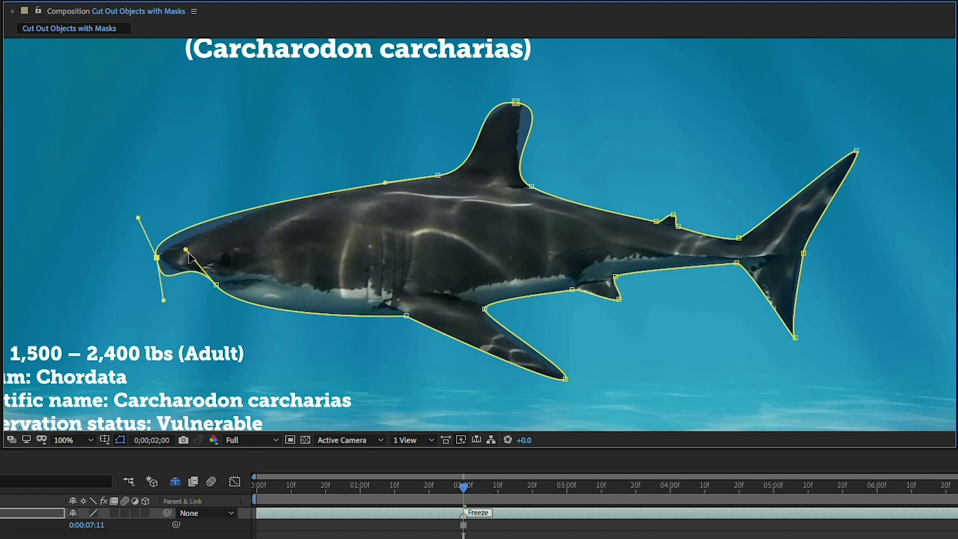
left_click_drag(186, 252, 183, 288)
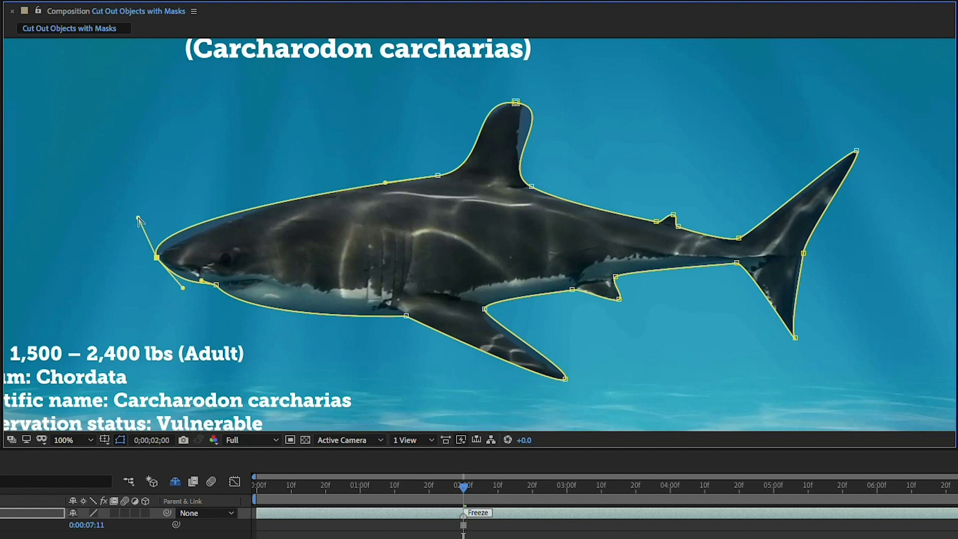
left_click_drag(138, 219, 173, 219)
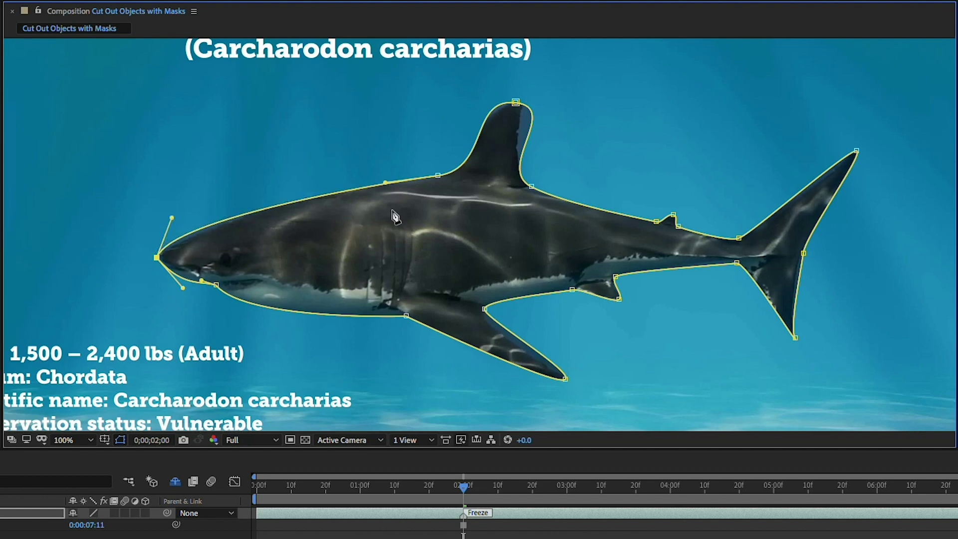
Rebuild the curve at the dorsal fin's tip and adjust the fin's points and handles so the mask hugs its front and rear edges
left_click(515, 102)
left_click(516, 102, "ctrl+alt")
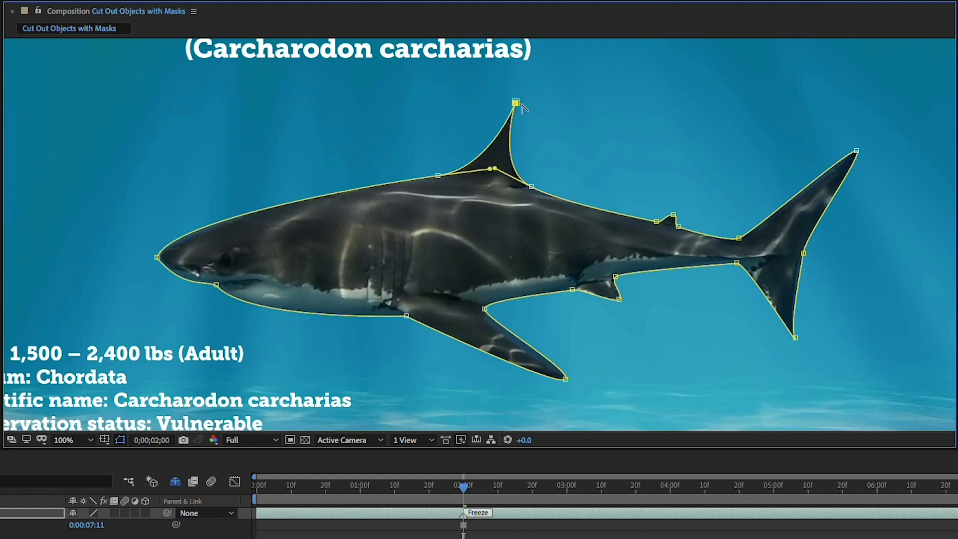
left_click_drag(516, 102, 551, 114)
left_click_drag(489, 171, 475, 175)
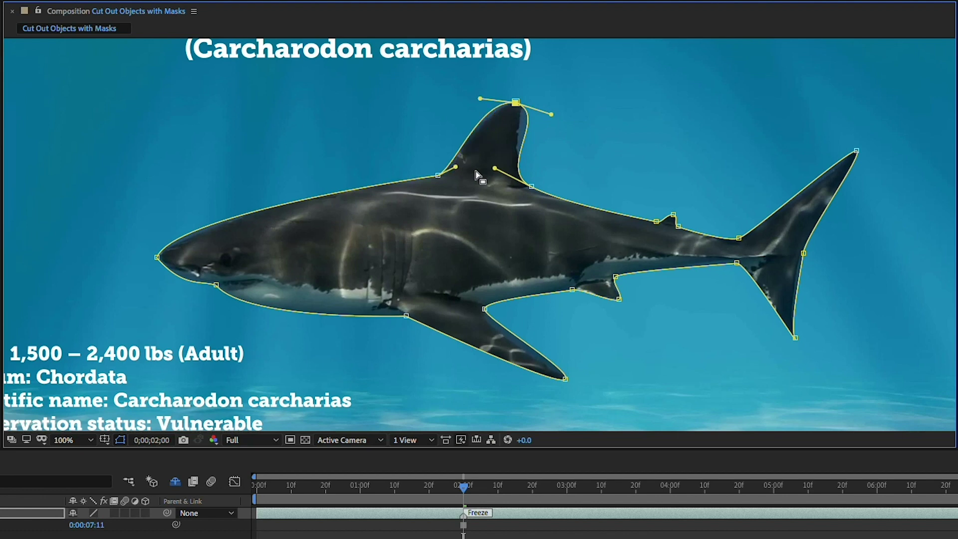
left_click(438, 175)
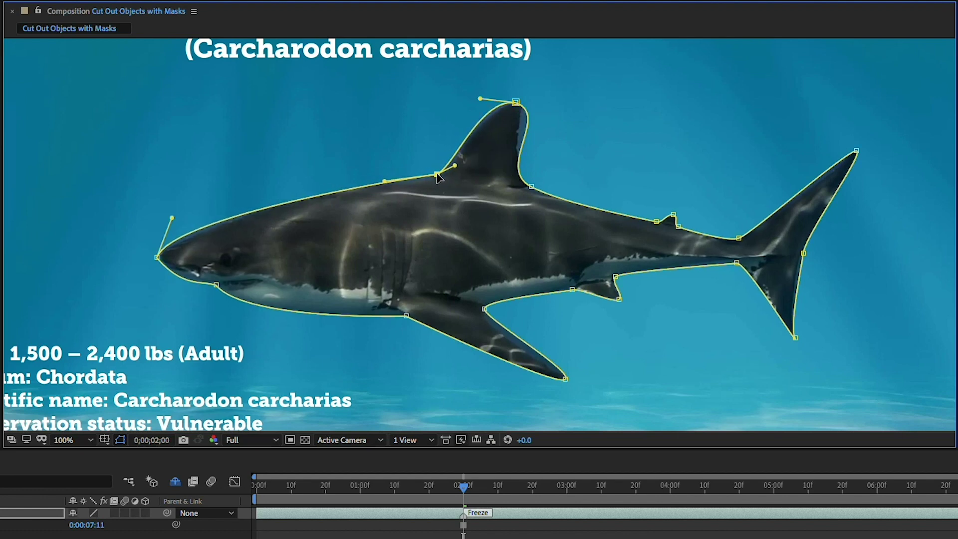
left_click_drag(517, 104, 535, 126)
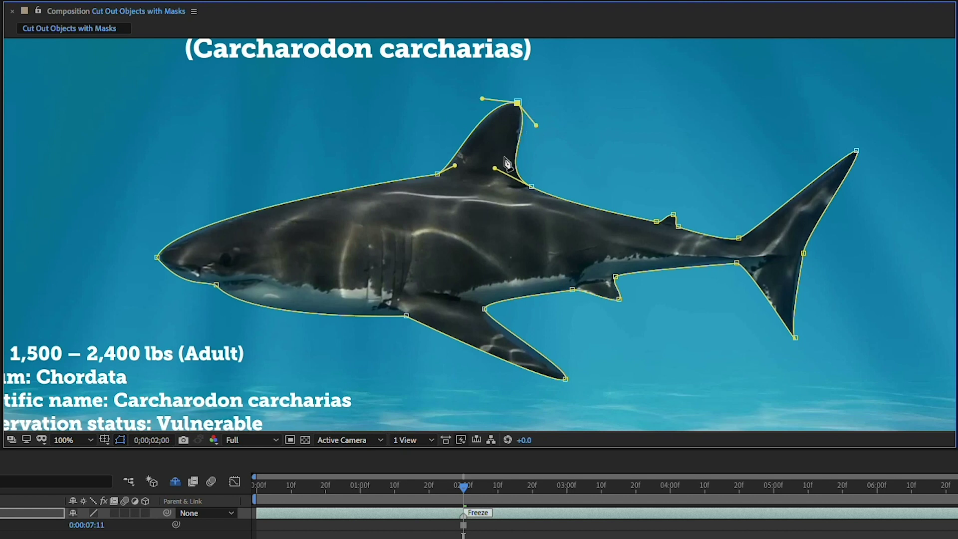
left_click_drag(504, 172, 531, 123)
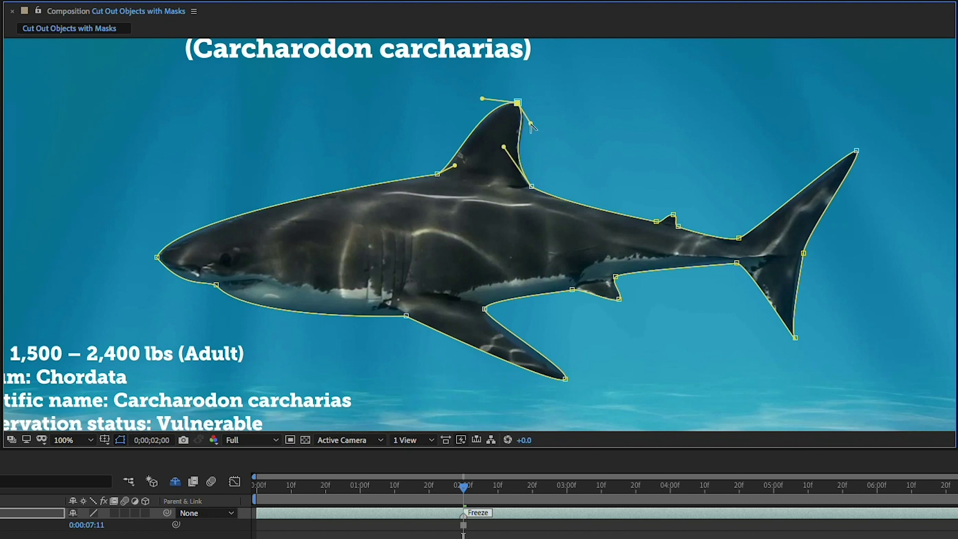
Check the mask points and handles at the small rear fin's tip, the tail notch and the pectoral fin's tip
left_click(674, 215)
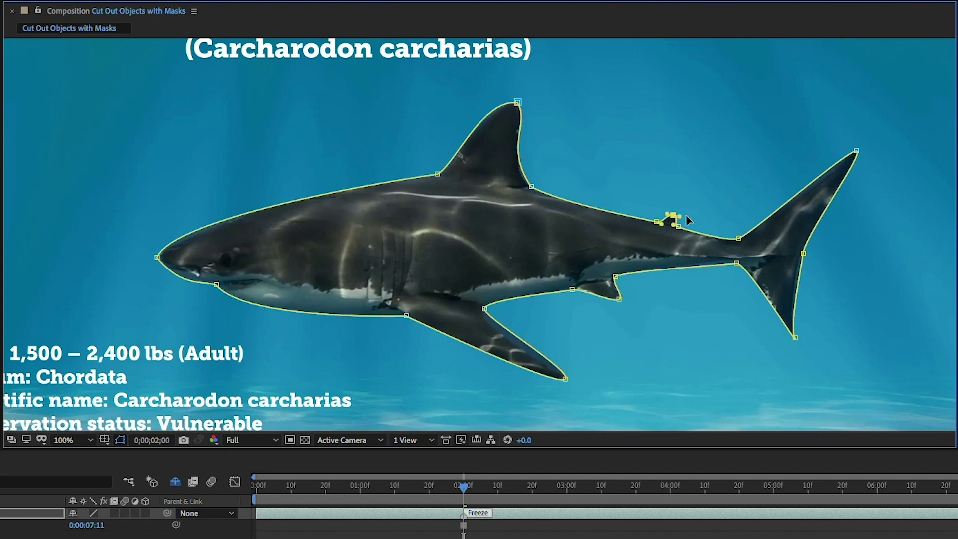
left_click(803, 253)
left_click(565, 378)
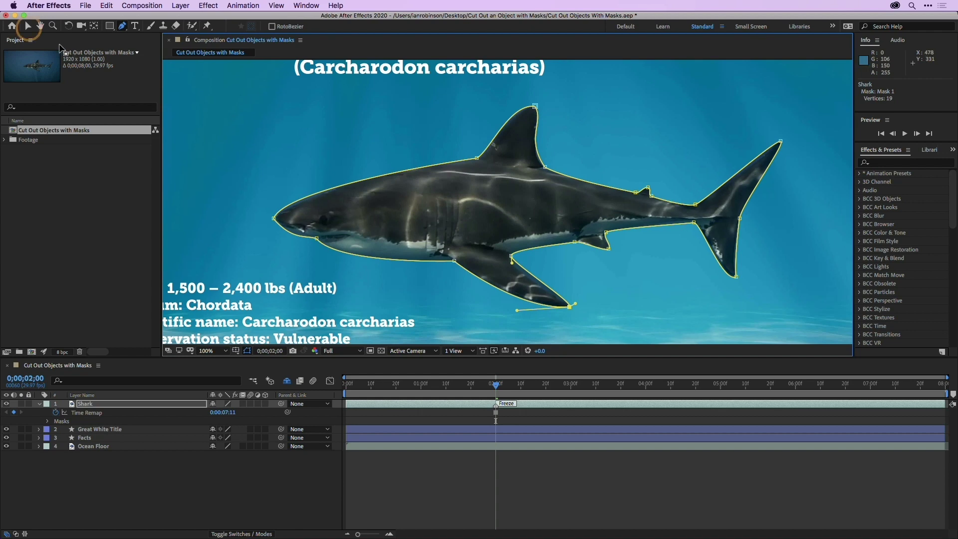
Select the whole Shark layer and move the cut-out shark between the title and the facts text, to about position 794, 524
left_click(29, 27)
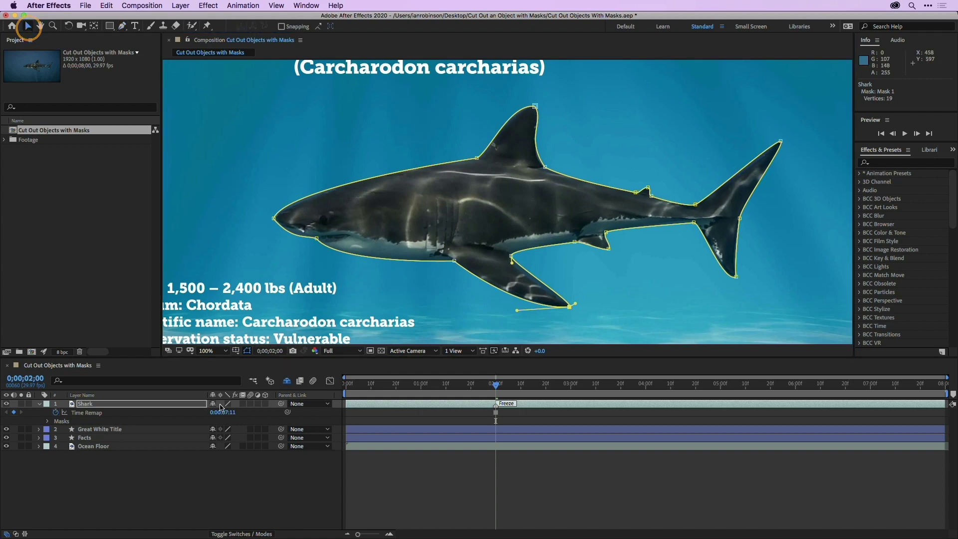
left_click(83, 405)
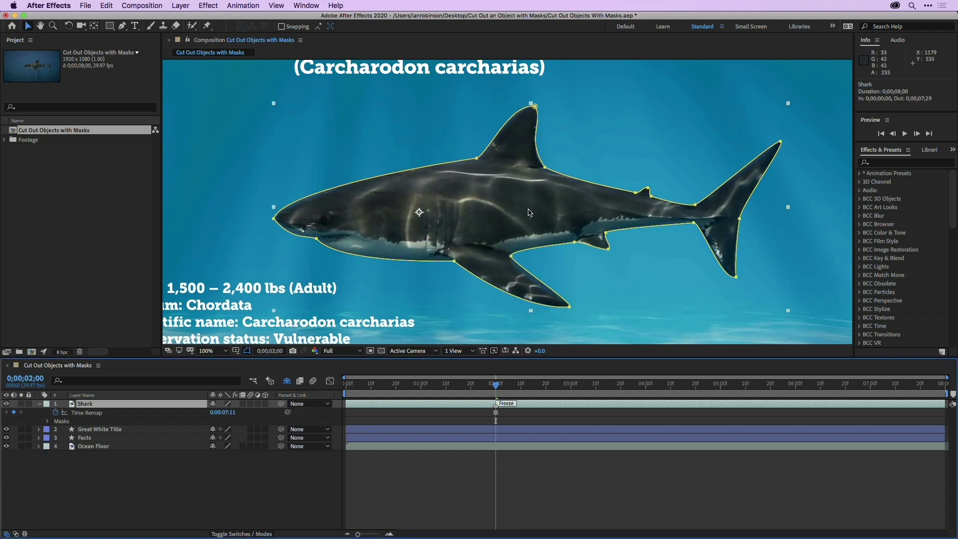
key("comma")
key("comma")
left_click_drag(521, 209, 477, 204)
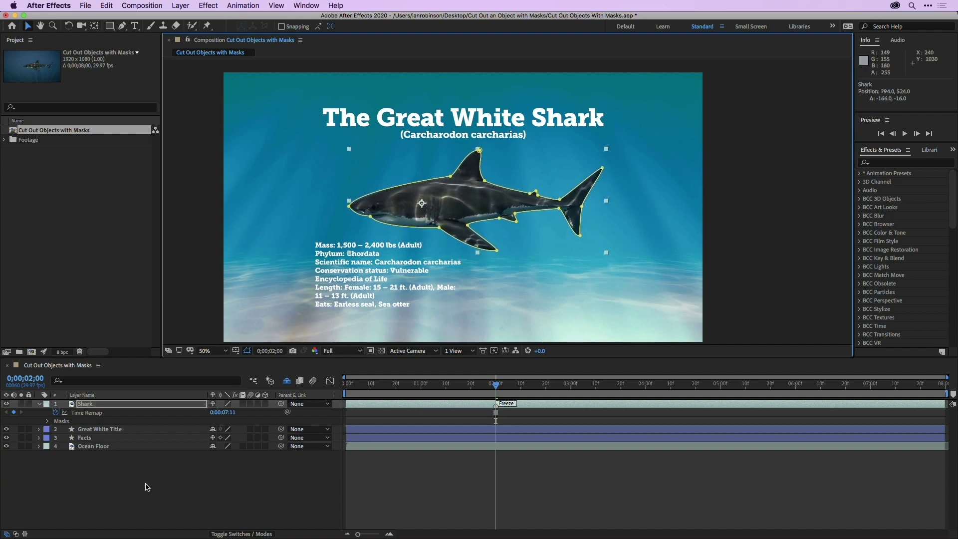